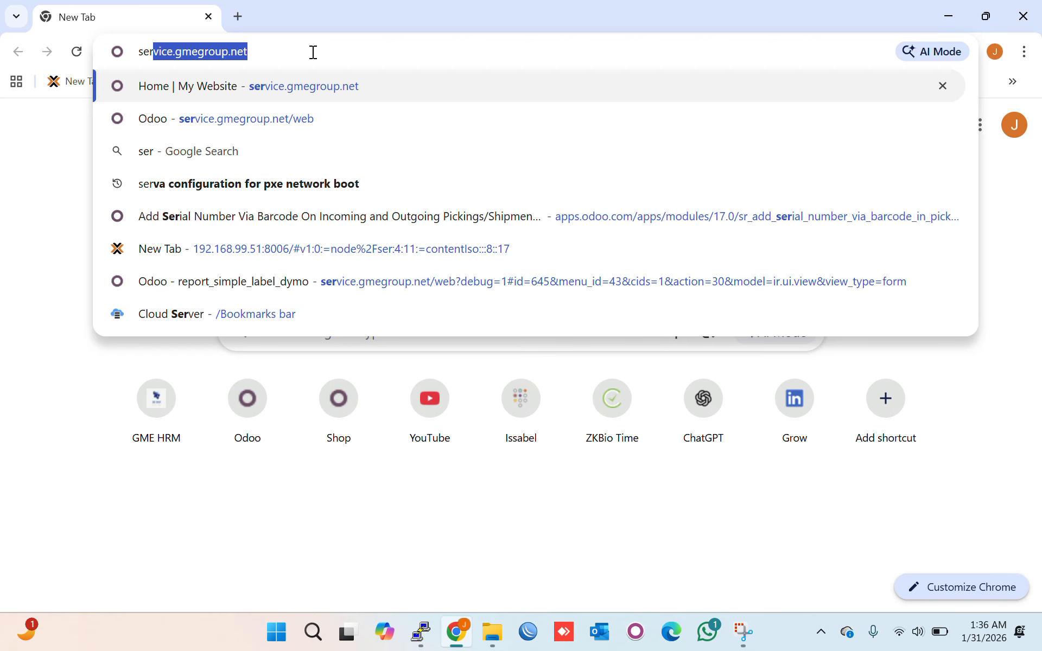
- Load the Odoo login page at service.gmegroup.net from the address-bar suggestion
key(Right)
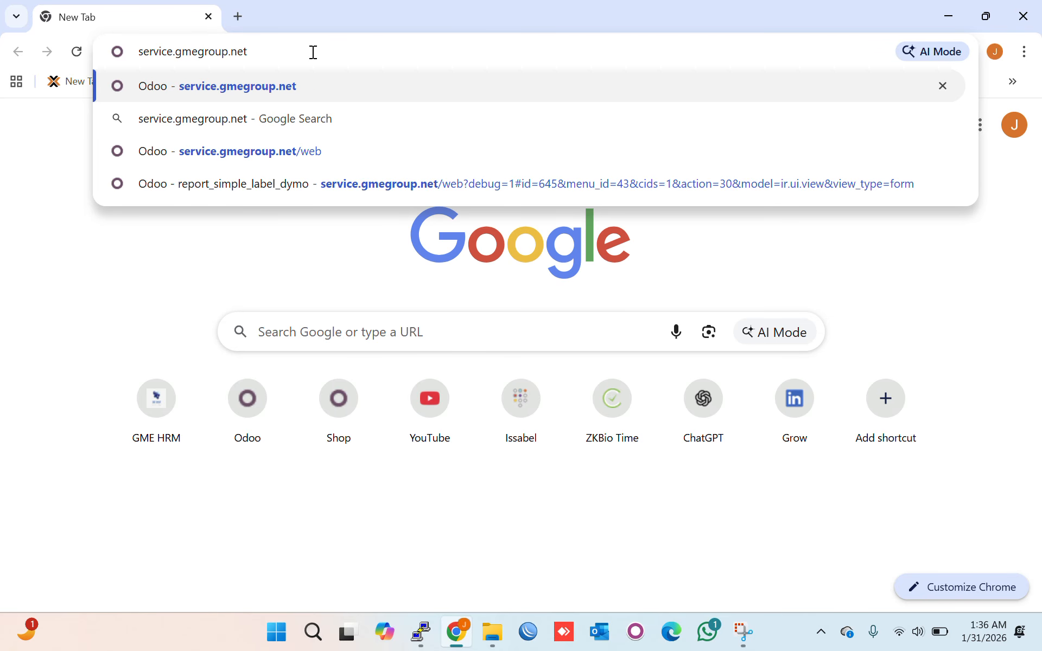
key(Return)
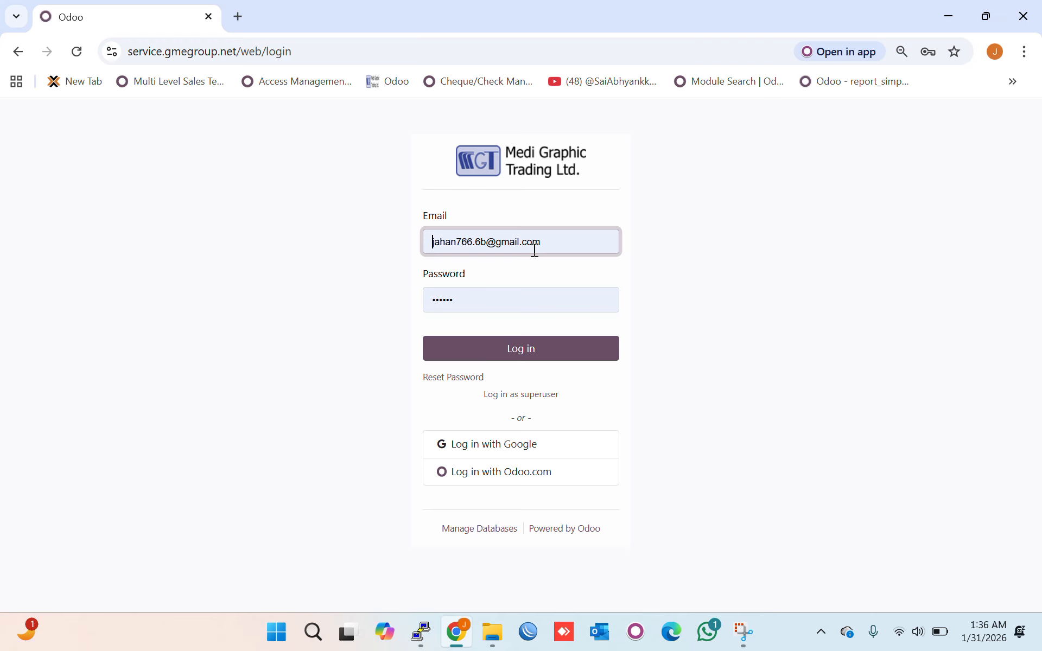
- Log in with the saved credentials and open the Repairs app's Repair Orders list
click(531, 350)
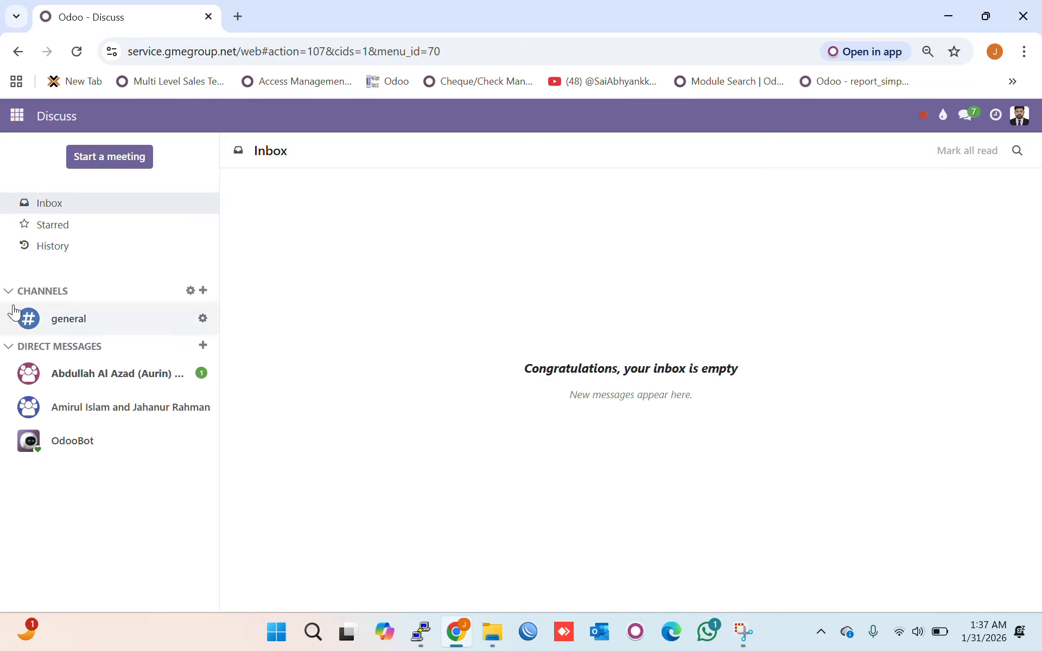
click(15, 118)
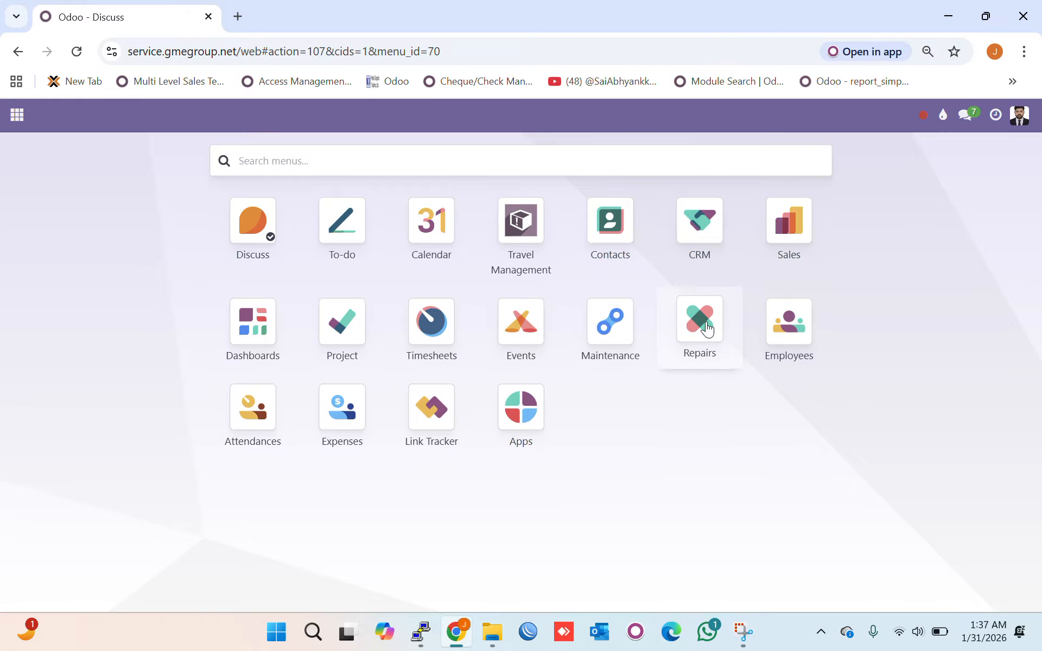
click(701, 328)
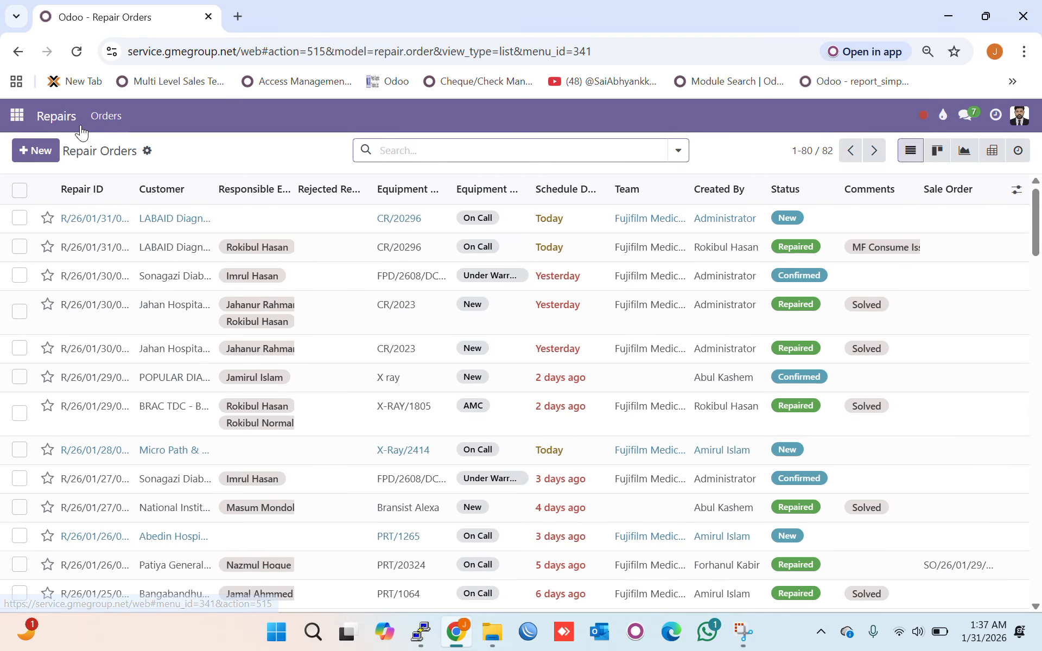
- Create a new blank repair order from the Repair Orders list
click(45, 162)
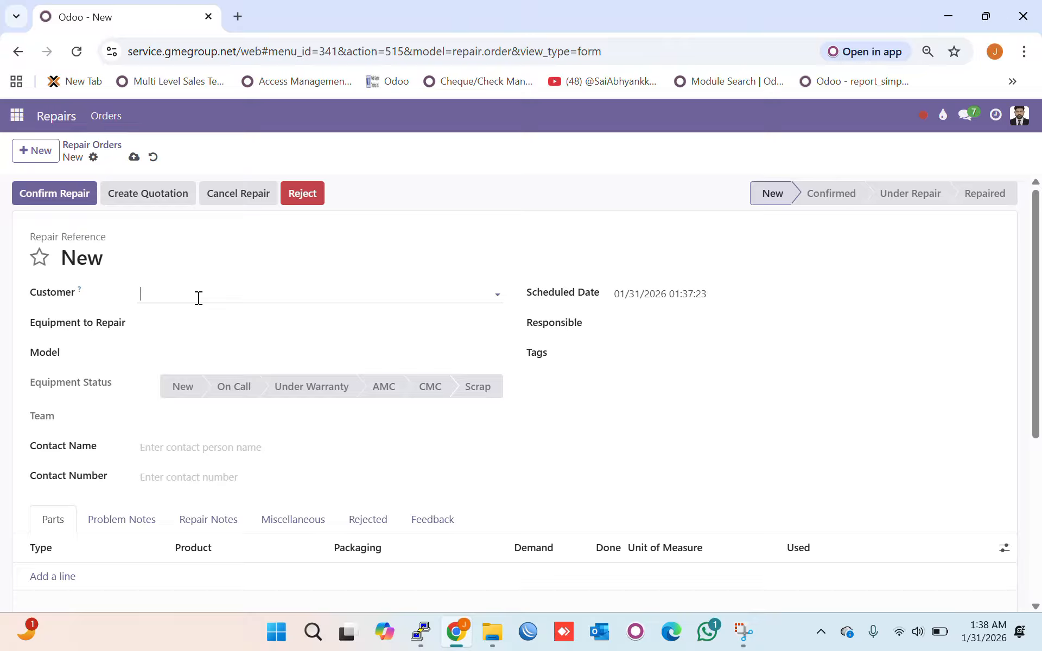
- Choose customer LABAID Diagnostic - Magura and equipment CR/20296, which auto-fills model Prima T2
text(la)
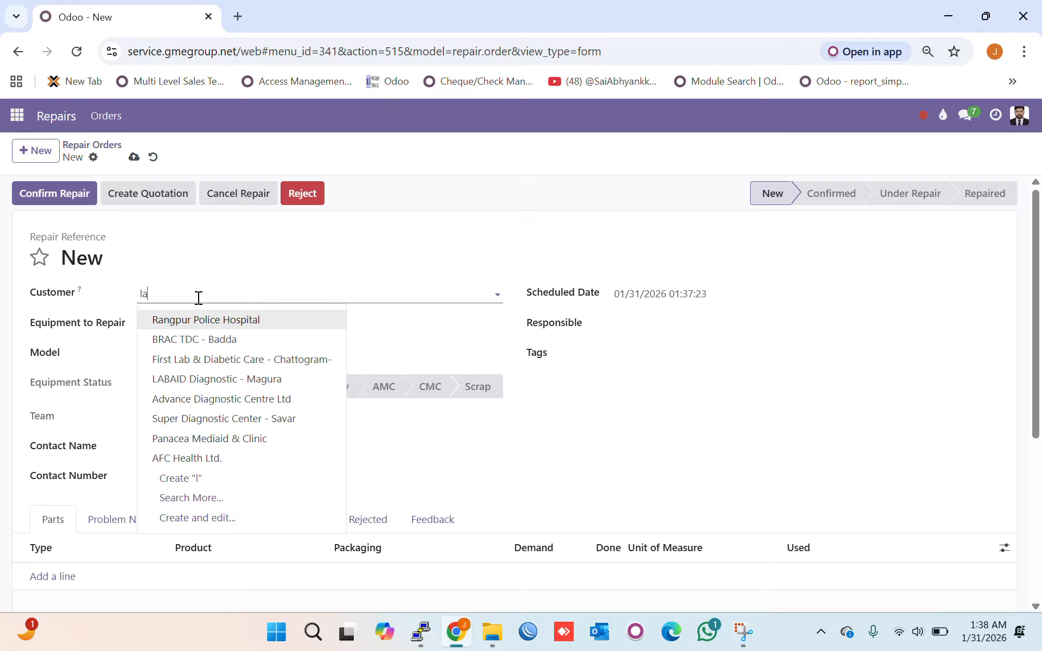
text(b)
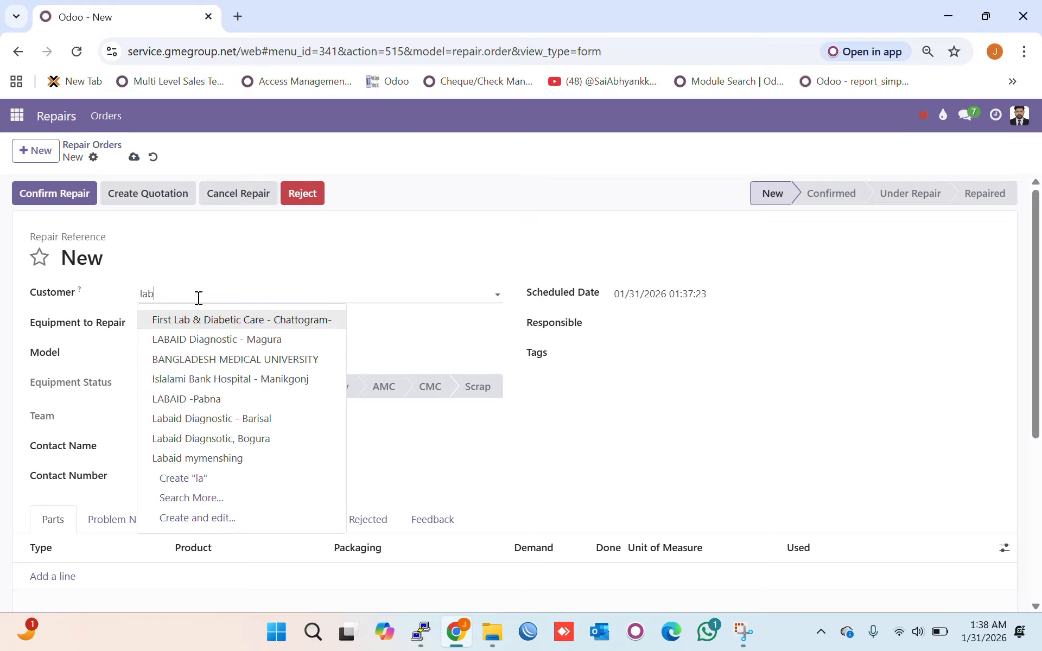
text(aid)
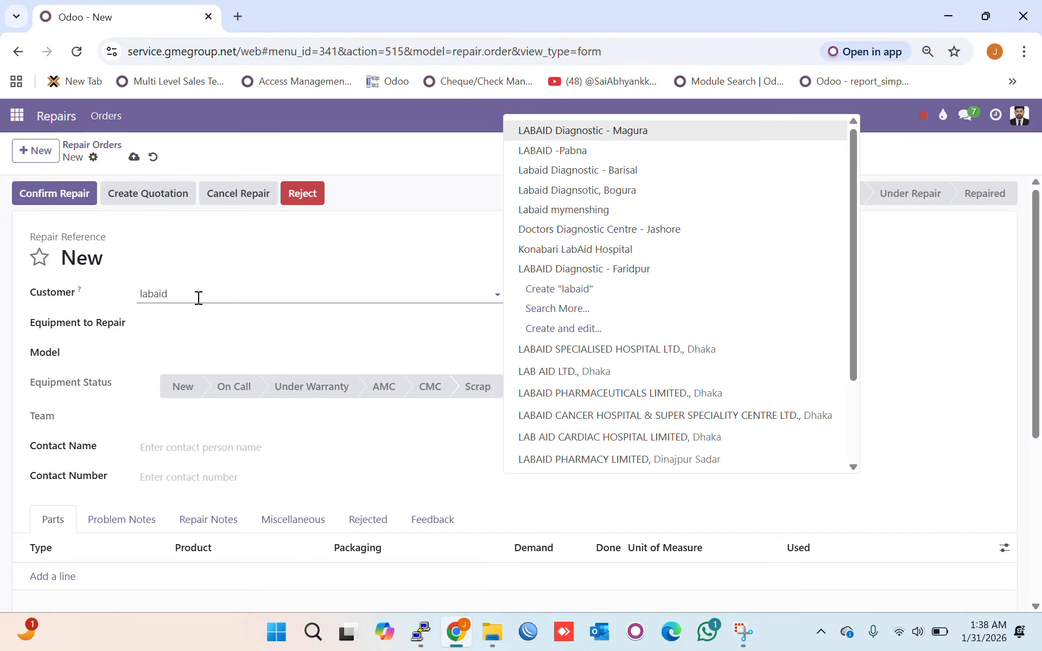
click(577, 136)
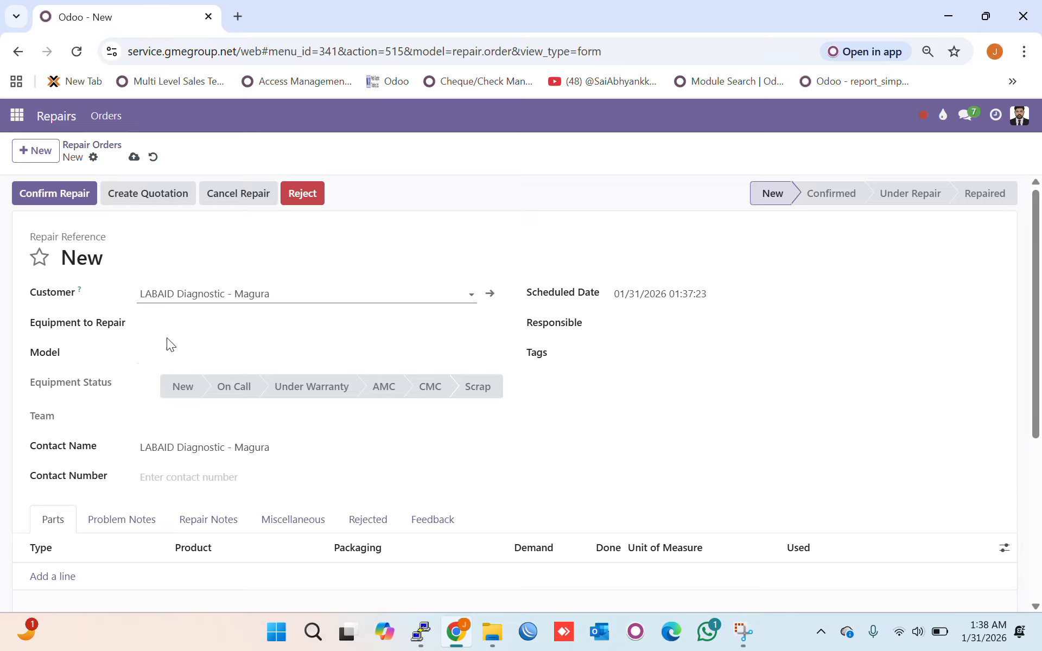
click(208, 318)
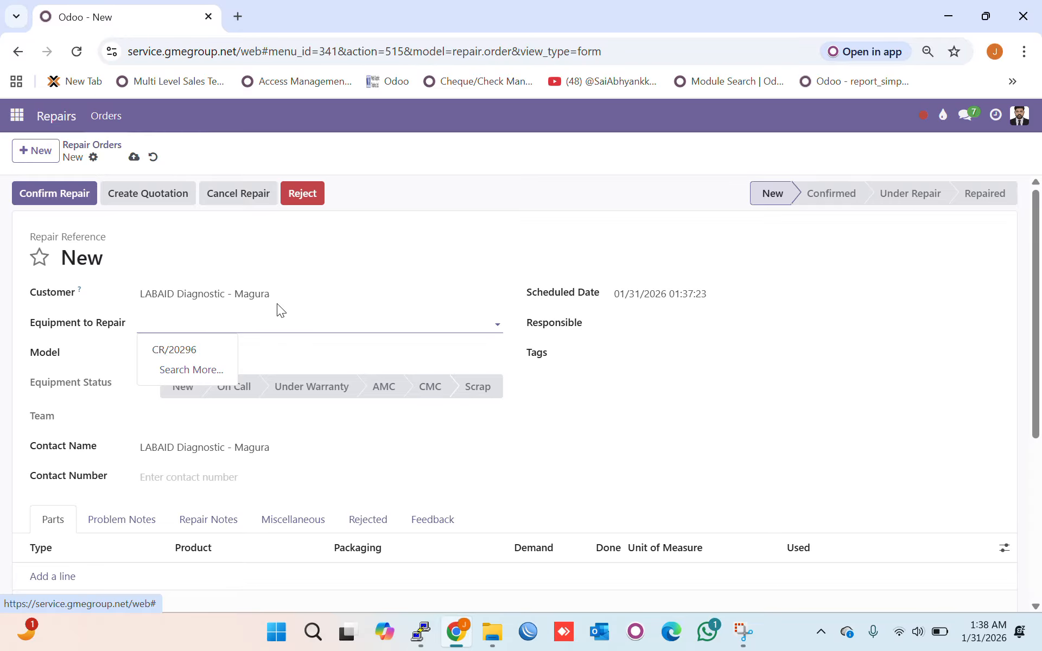
click(208, 356)
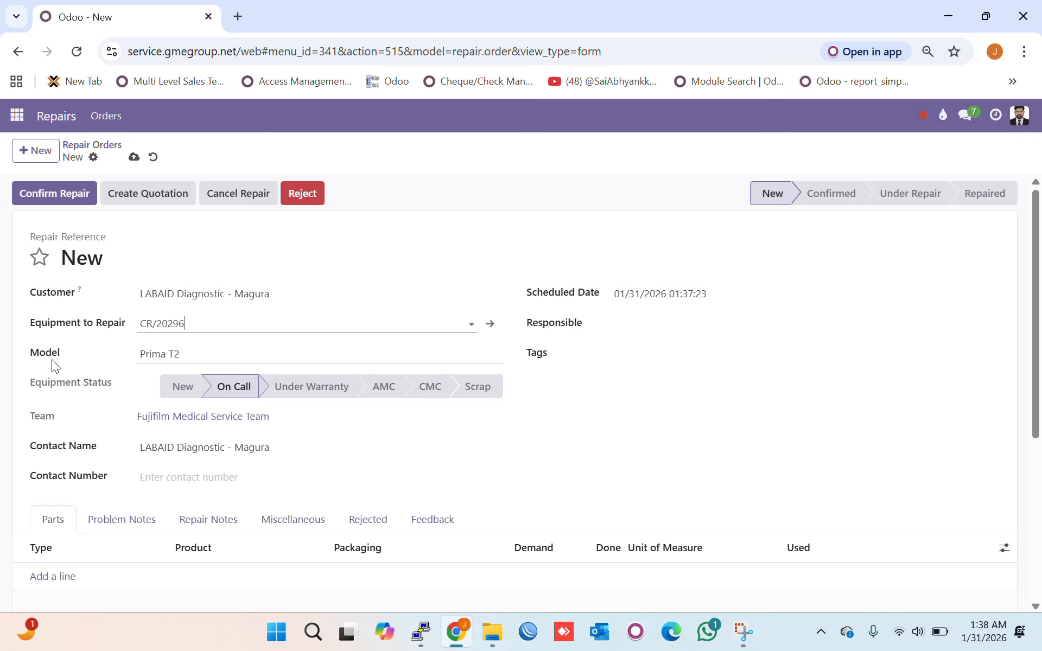
click(205, 357)
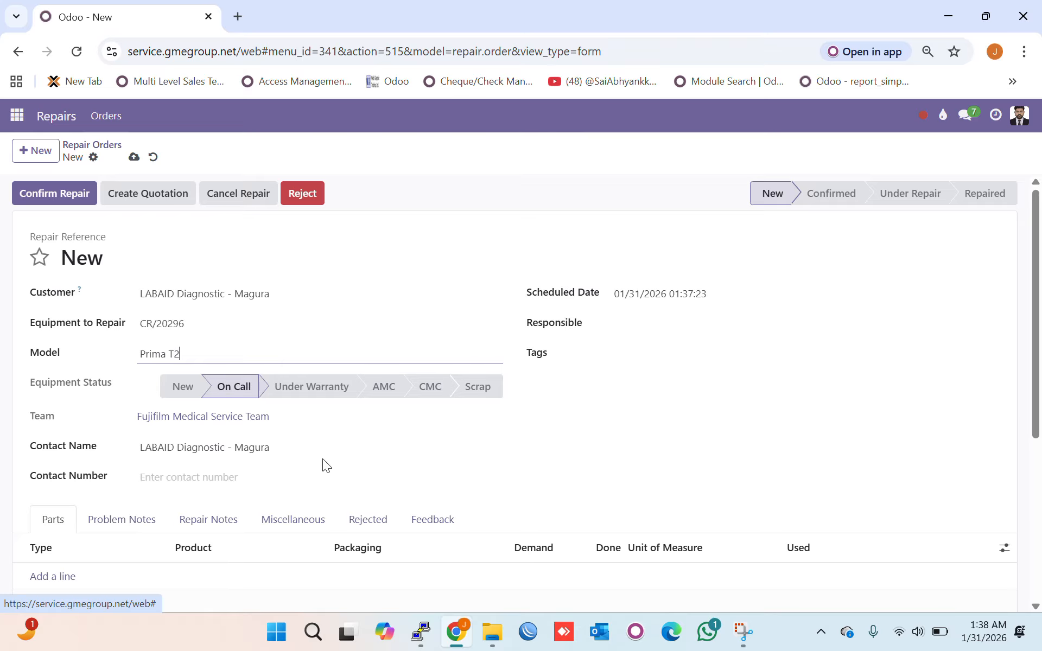
triple_click(310, 450)
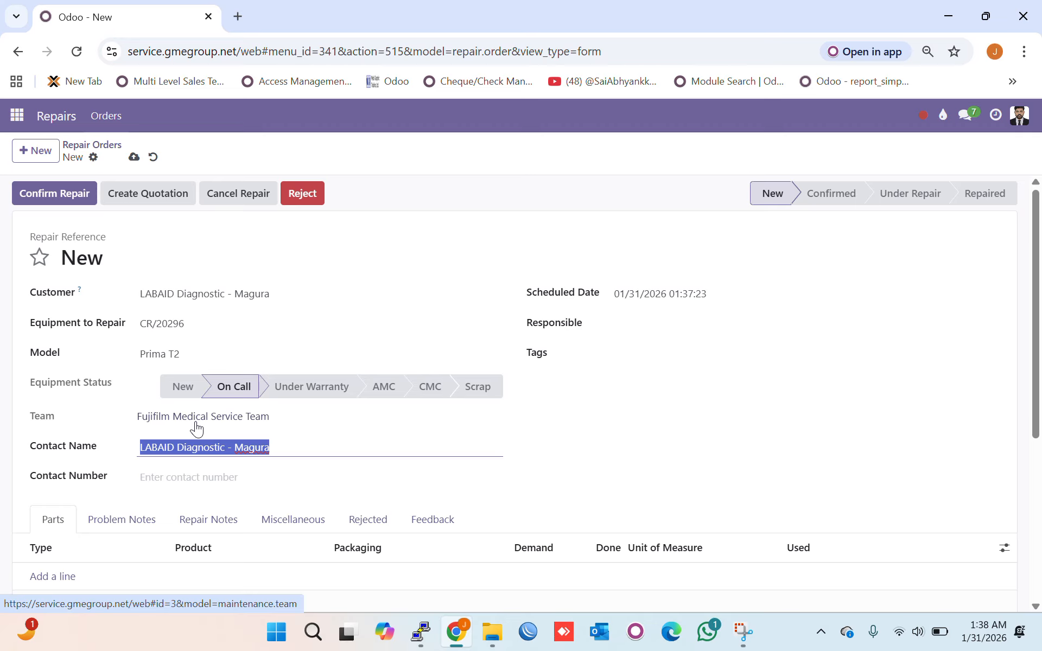
- Replace the contact name with the contact person's name and enter their phone number
click(289, 443)
key(ctrl+a)
key(BackSpace)
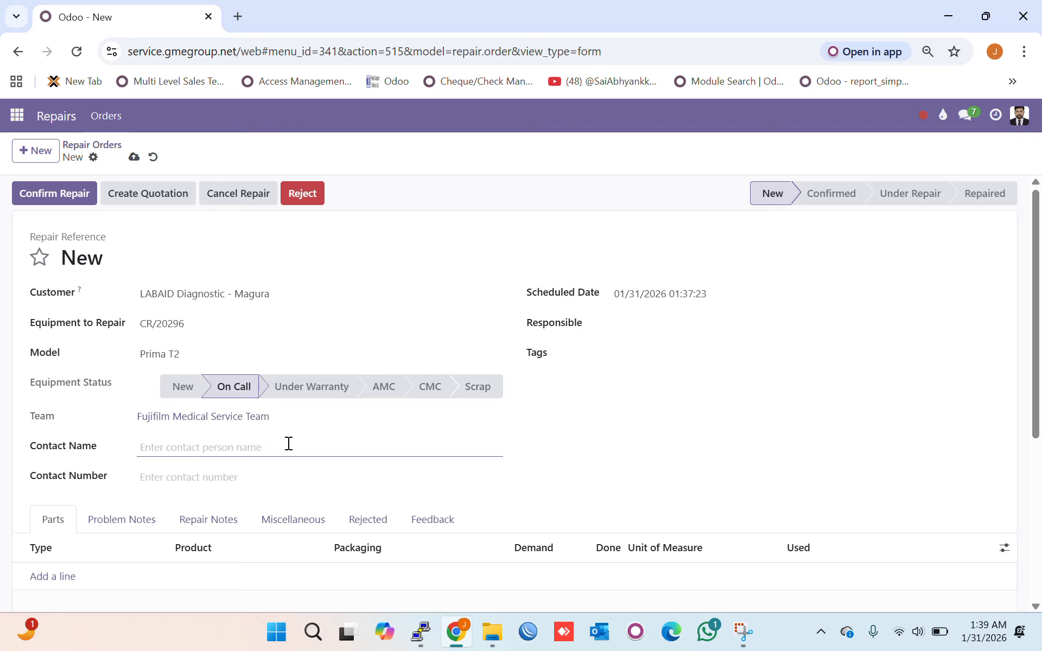
text(Mr. Amin)
click(236, 474)
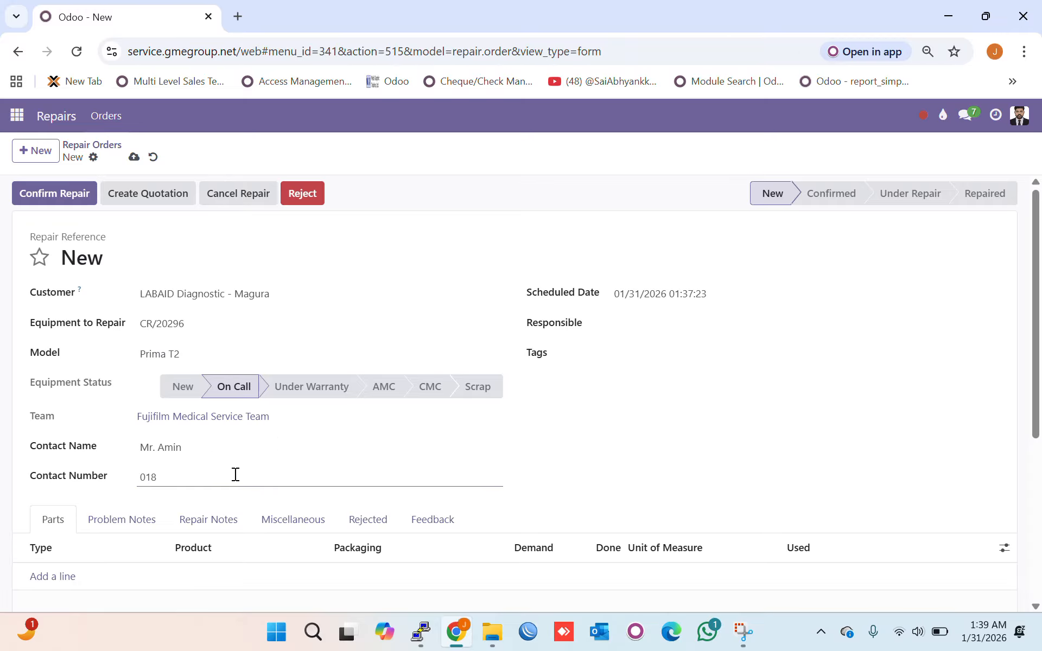
click(114, 536)
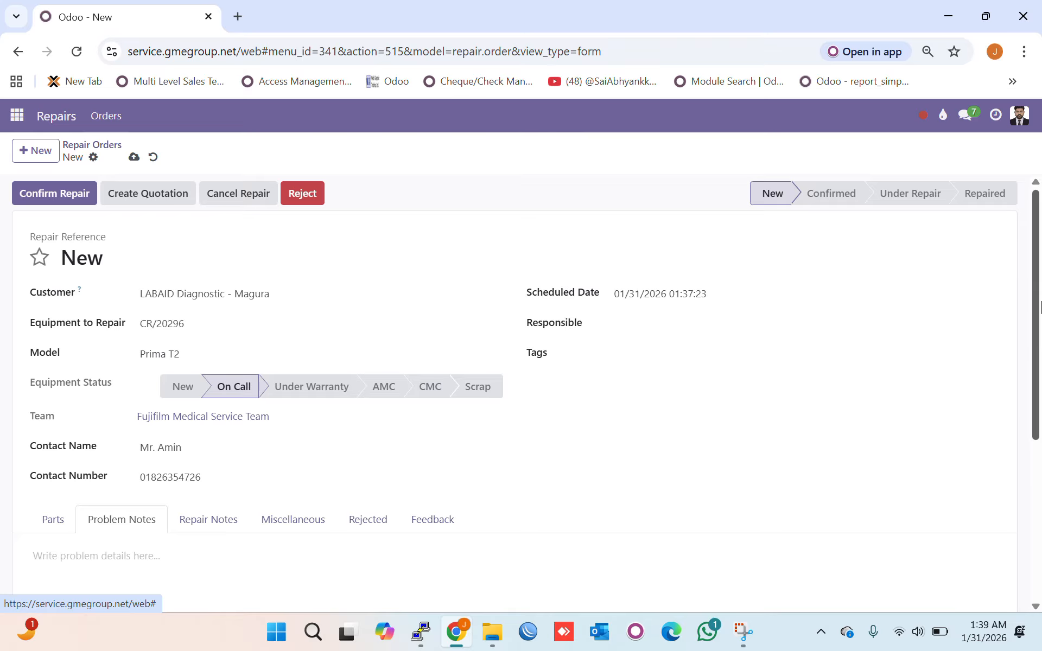
scroll(911, 413, down, 2)
- Type the problem note 'Error: 2032 . Client wants support', fixing typos along the way
click(107, 444)
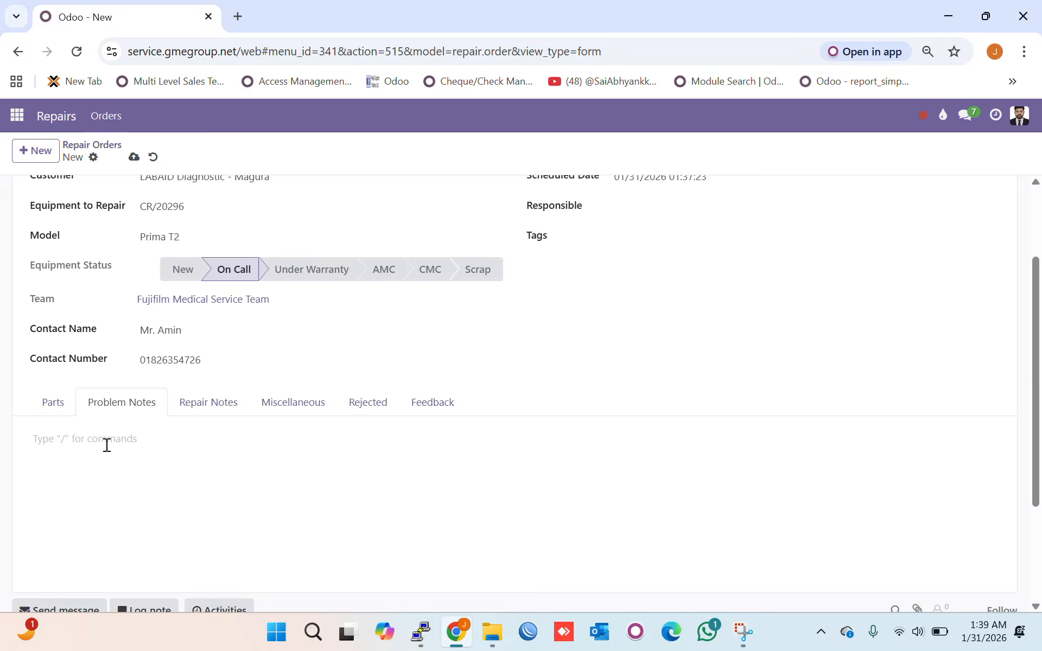
text(Error: 2032/)
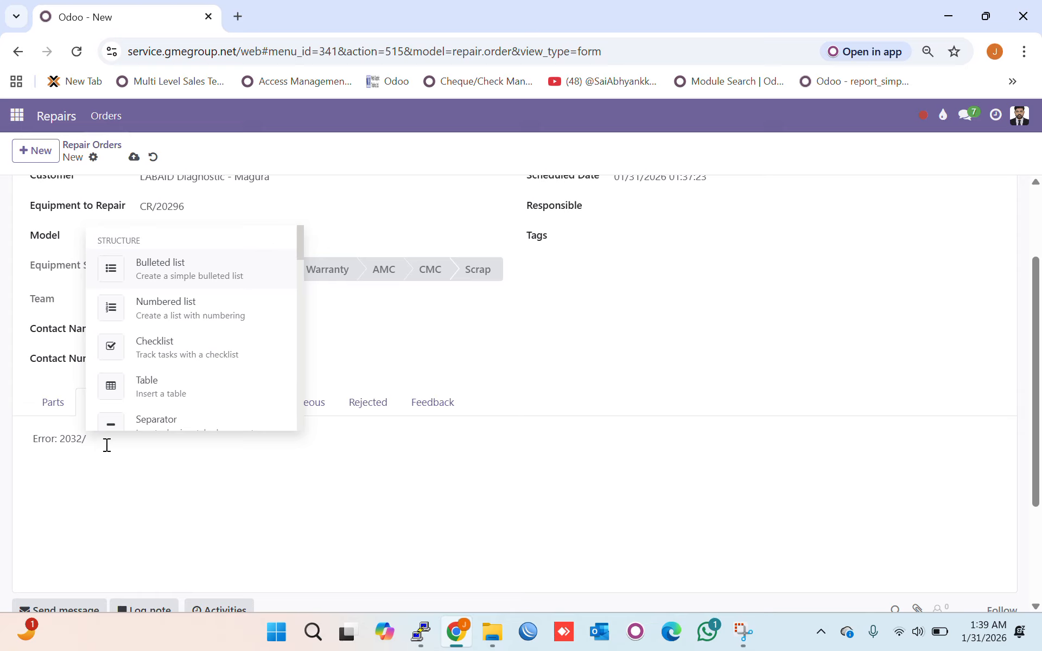
key(BackSpace)
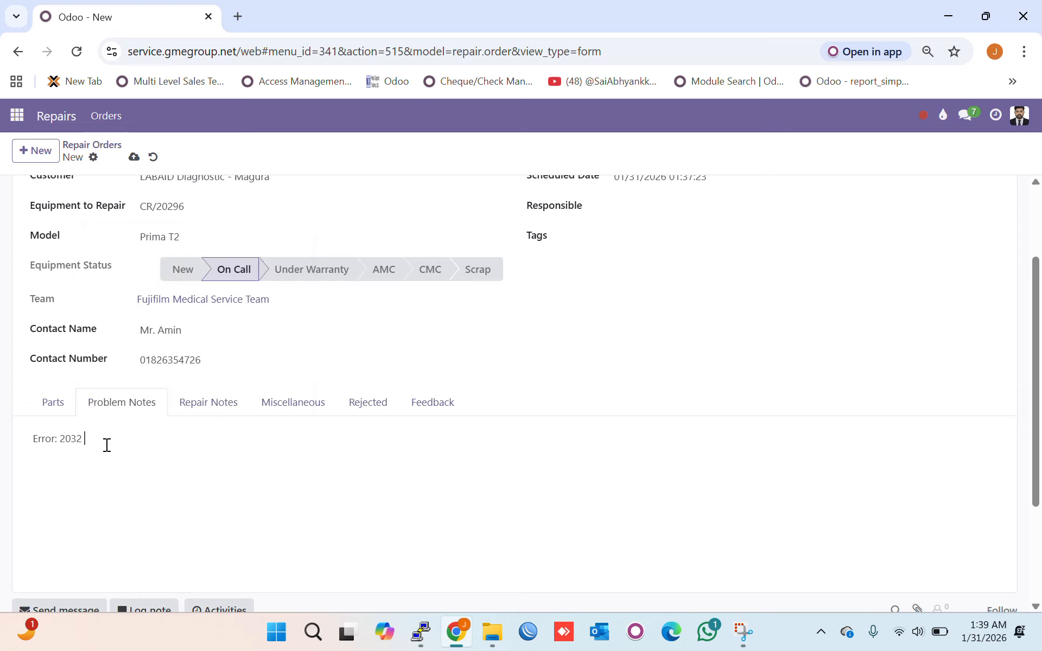
text(. Cle)
key(BackSpace)
text(ient wantsd)
key(BackSpace)
text(support immditly)
- Correct the misspelled last word to 'immediately' and end the note with a period
double_click(217, 440)
right_click(216, 442)
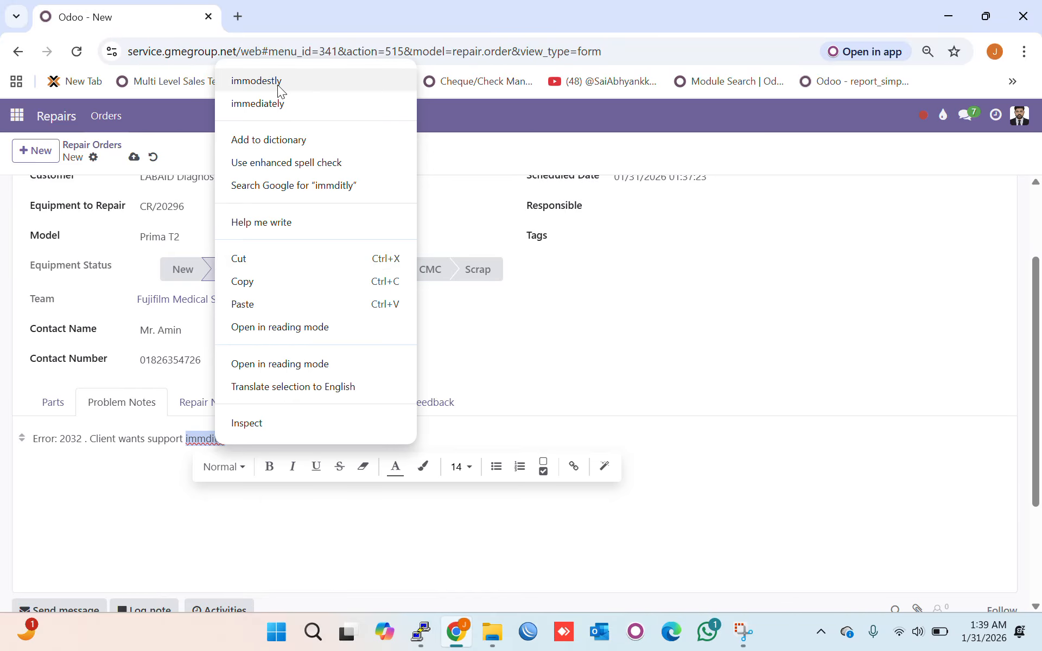
click(273, 102)
text(.)
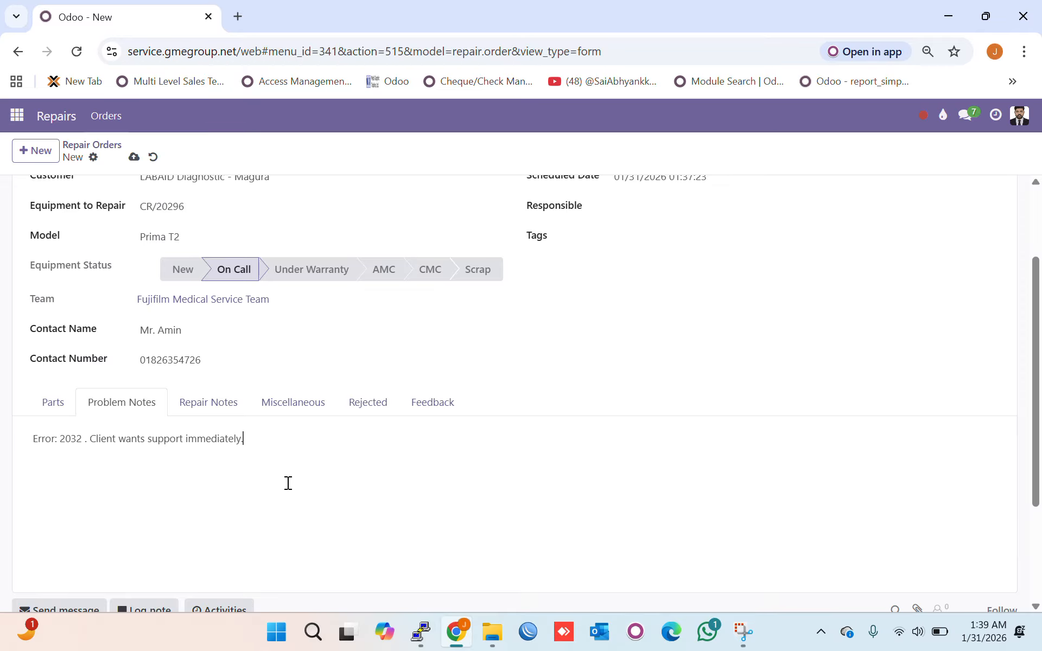
scroll(1038, 368, up, 1)
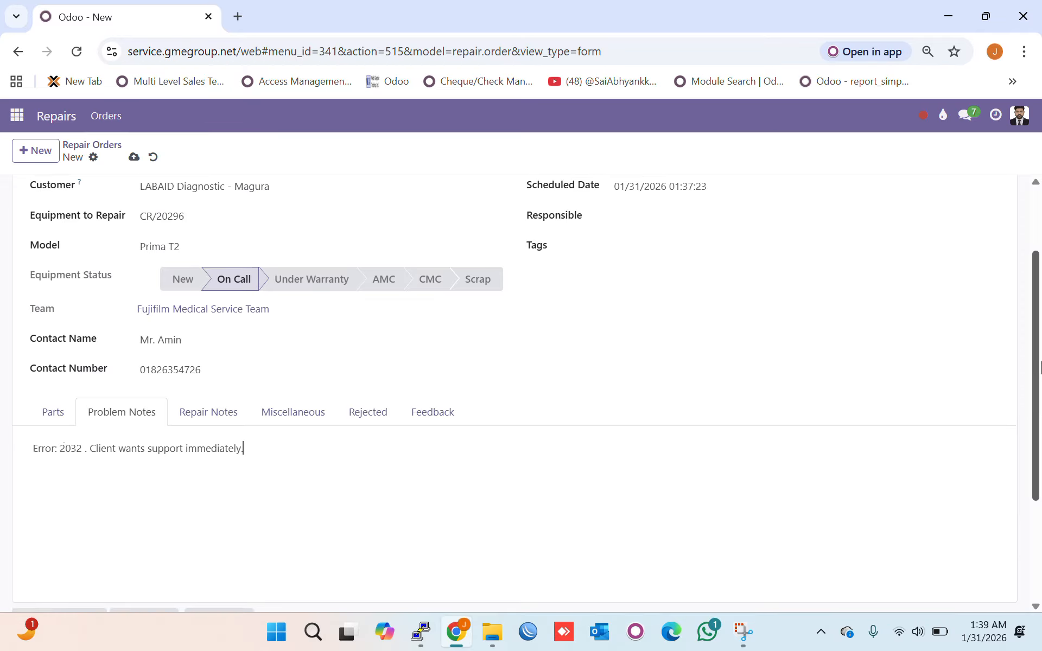
scroll(1037, 368, up, 2)
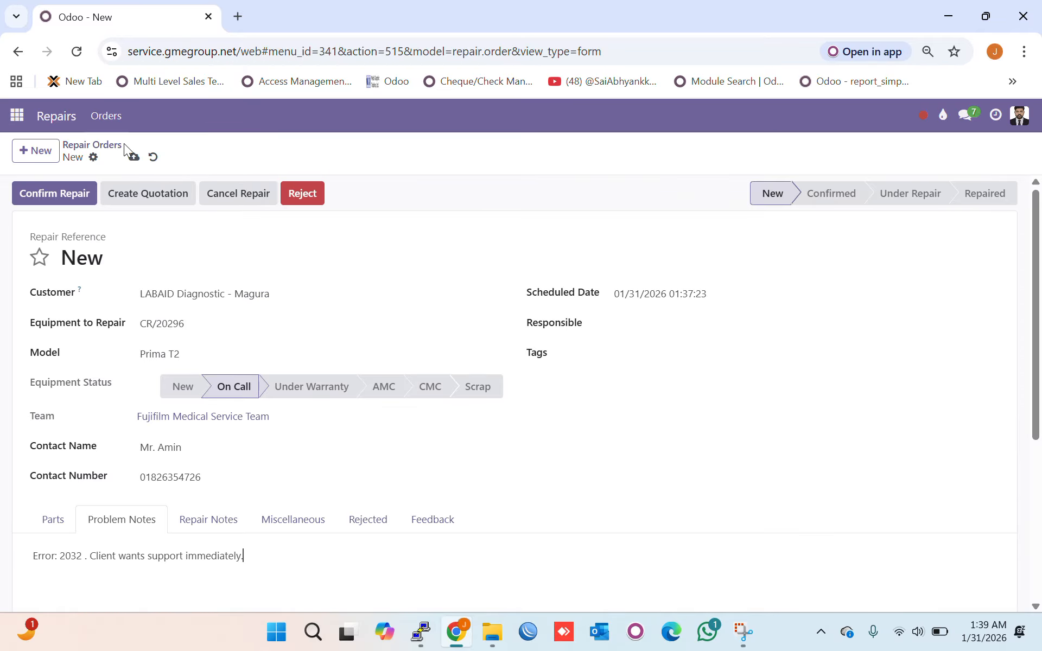
- Save the repair order and highlight its new reference R/26/01/31/076
click(133, 157)
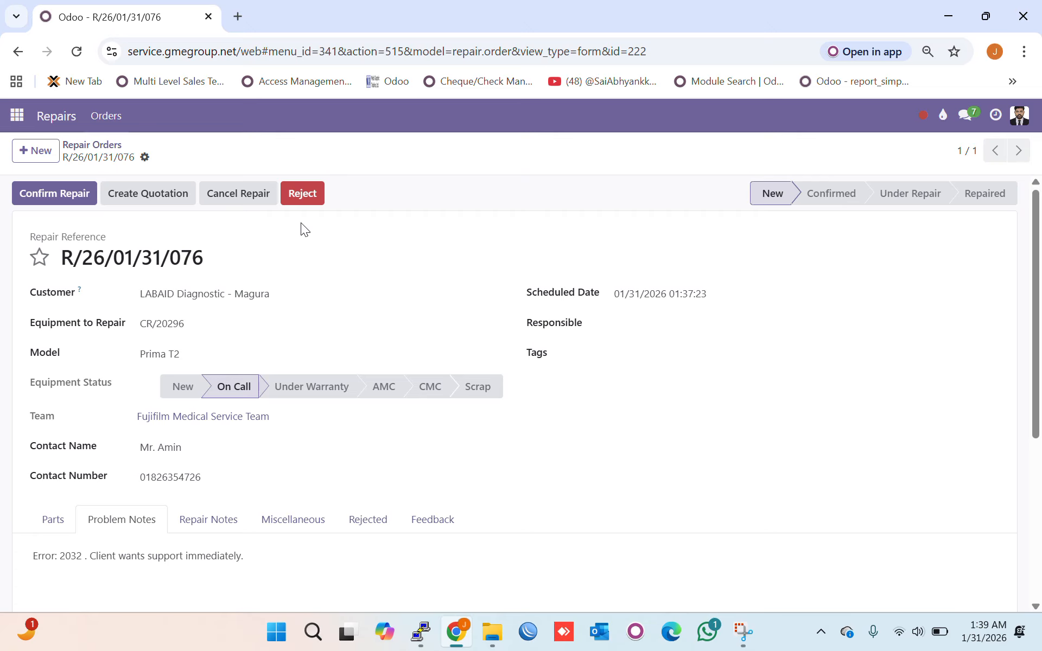
drag(62, 258, 318, 252)
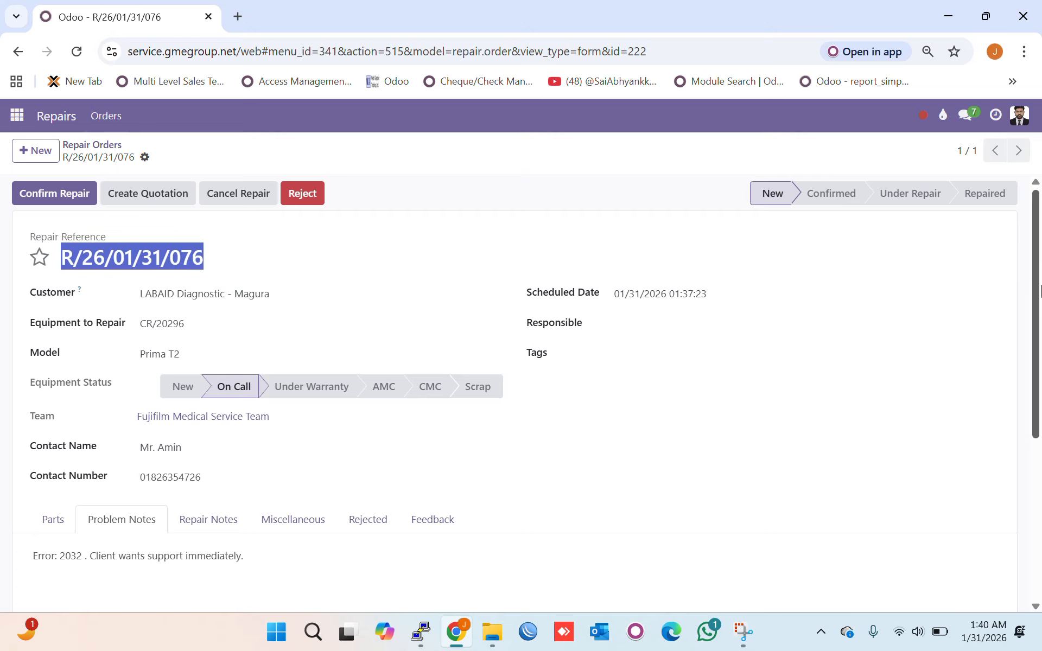
scroll(1037, 314, down, 1)
drag(1040, 325, 1039, 293)
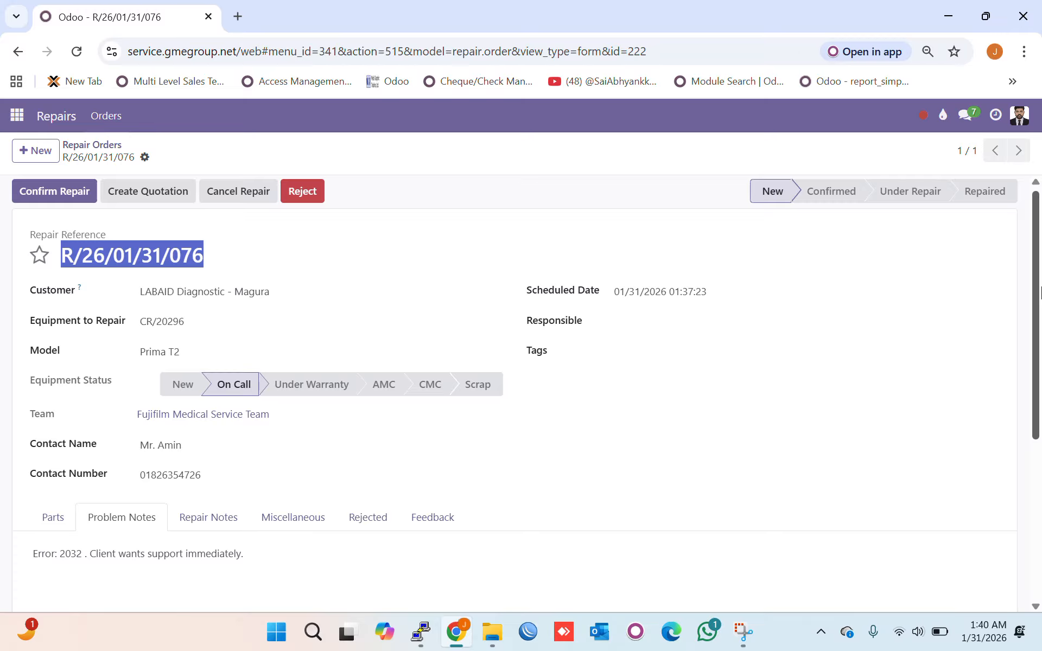
- Pick 1 February 2026 as the repair order's Scheduled Date
click(720, 300)
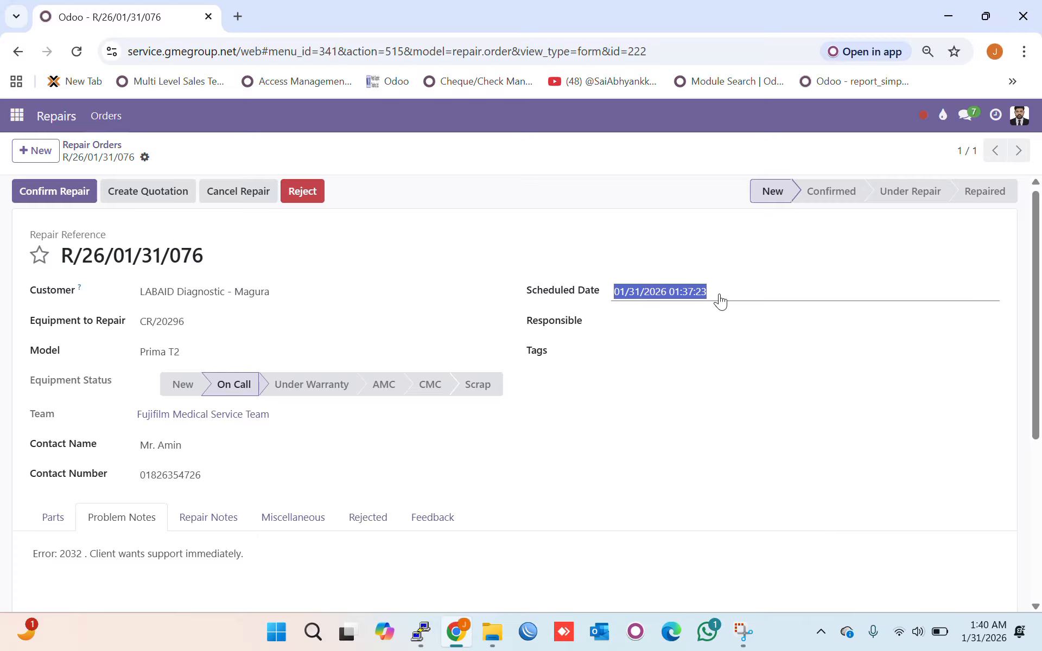
click(720, 300)
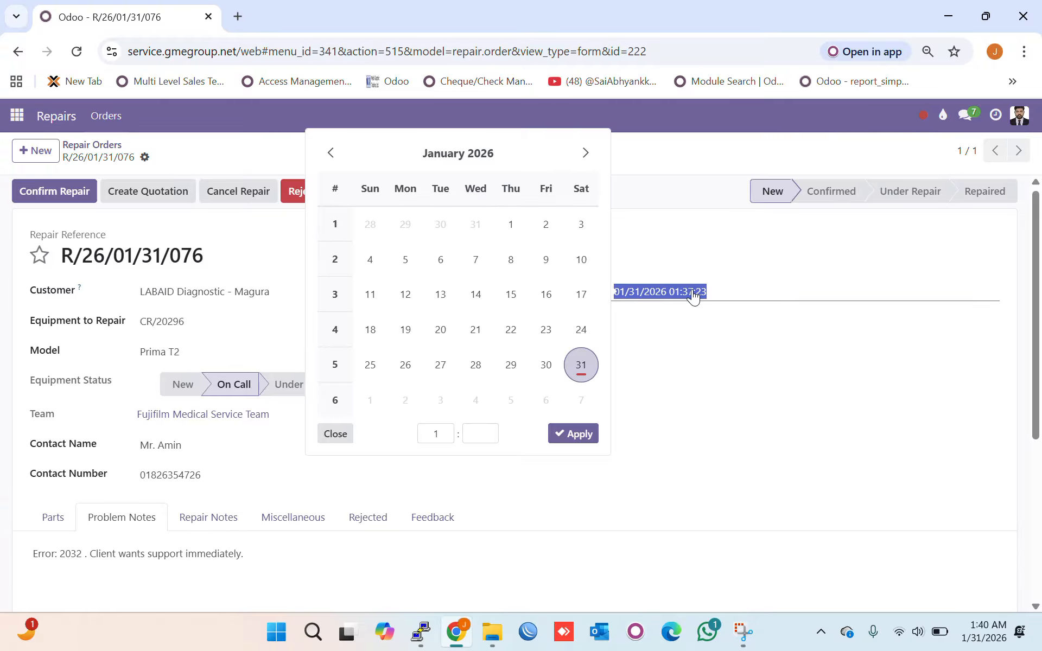
click(585, 152)
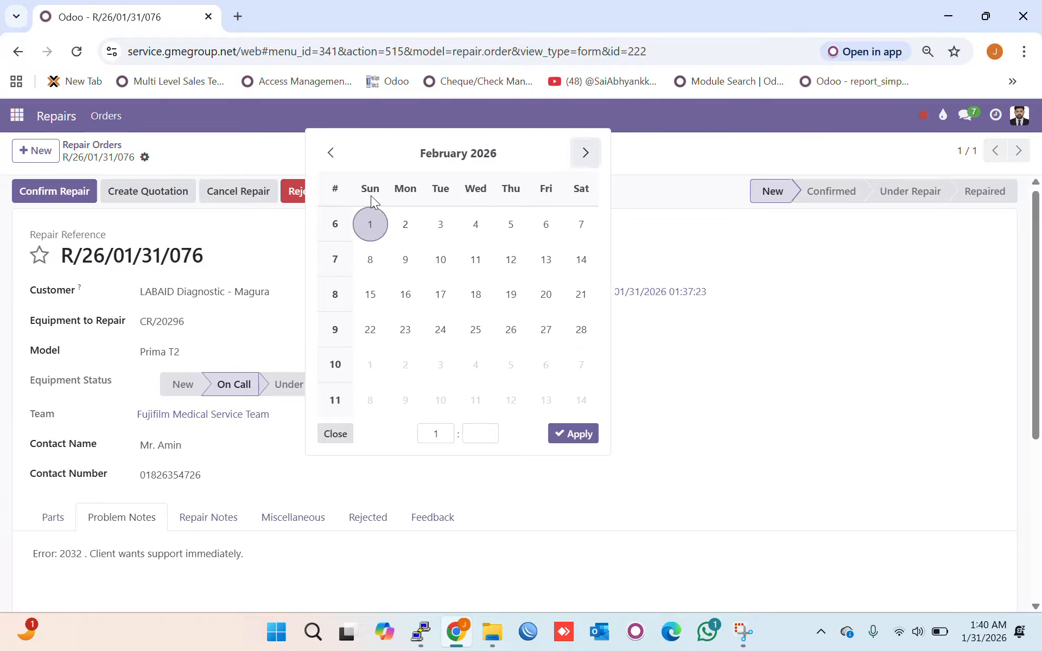
click(350, 158)
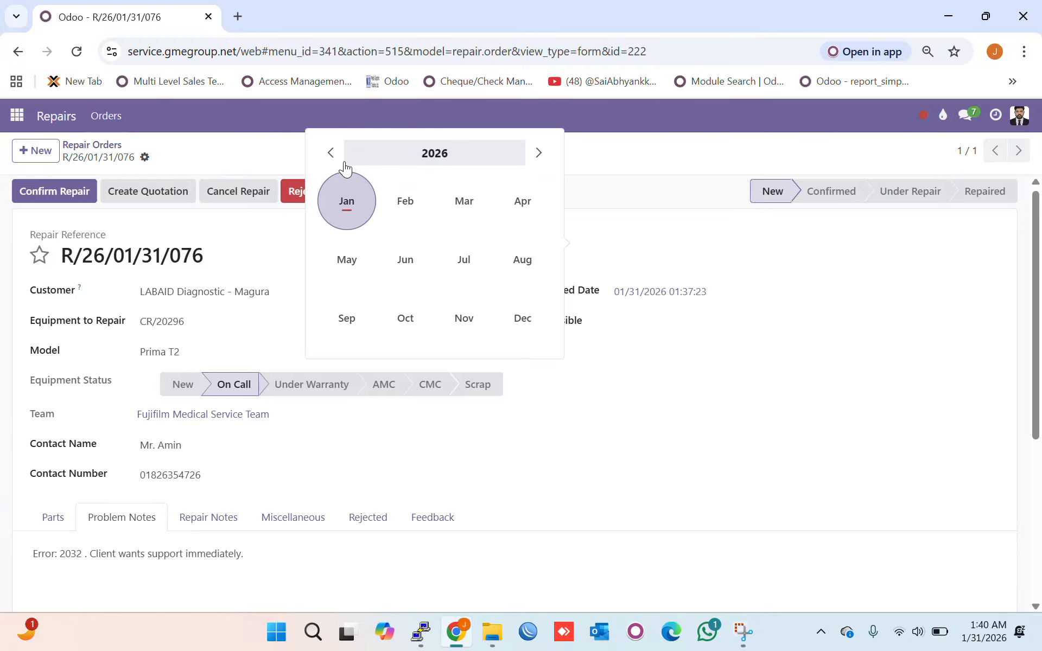
click(345, 206)
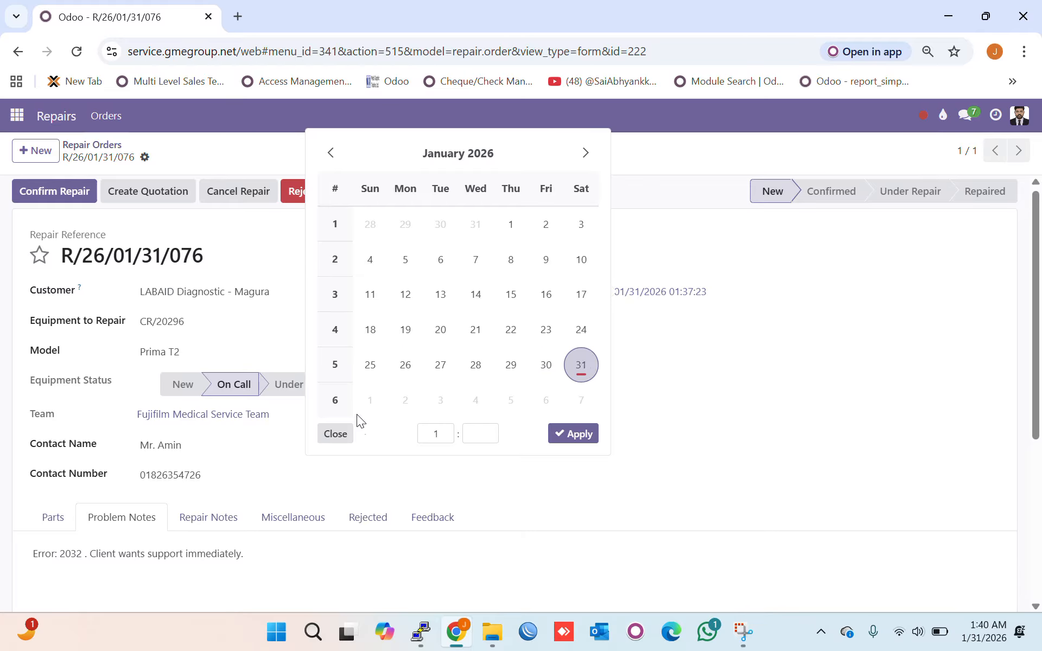
click(585, 152)
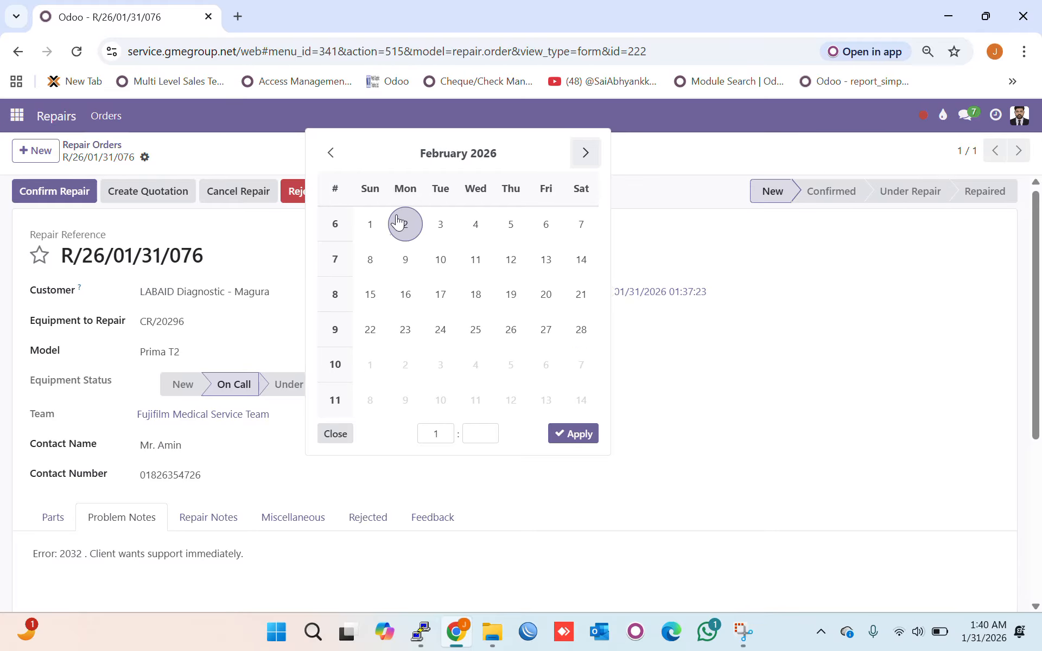
click(379, 235)
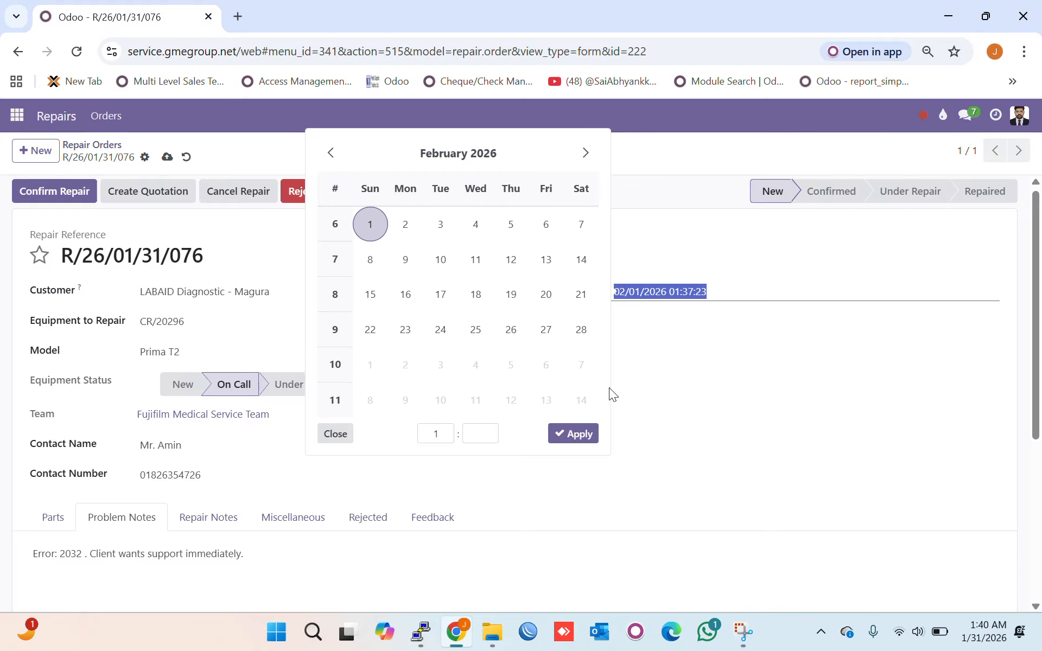
- Set the scheduled time to 11:00, apply it, and save the order
click(436, 434)
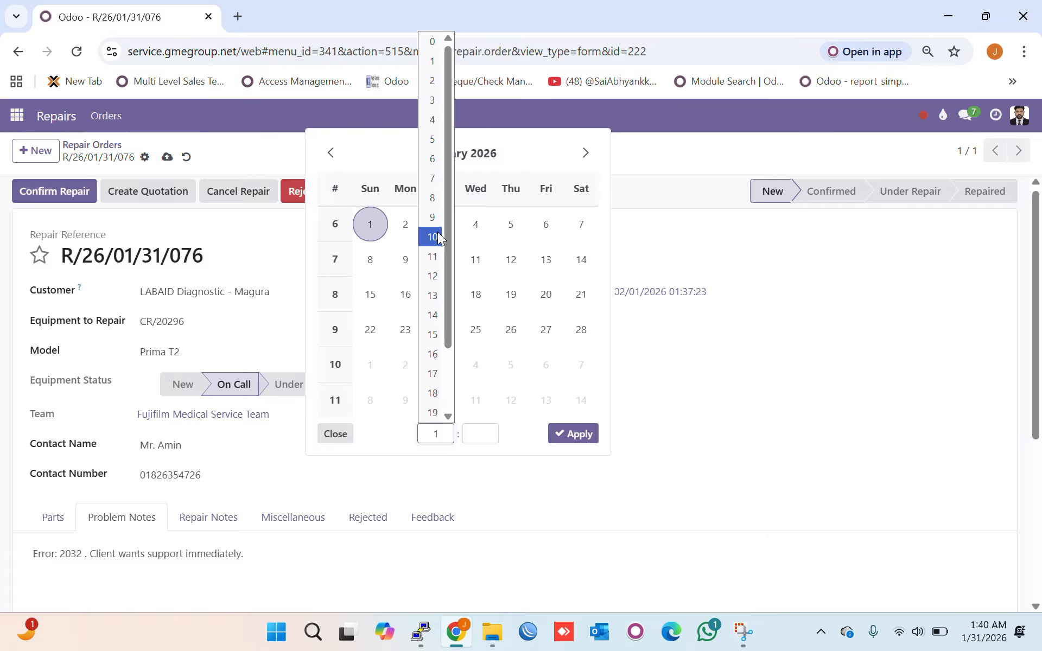
click(437, 259)
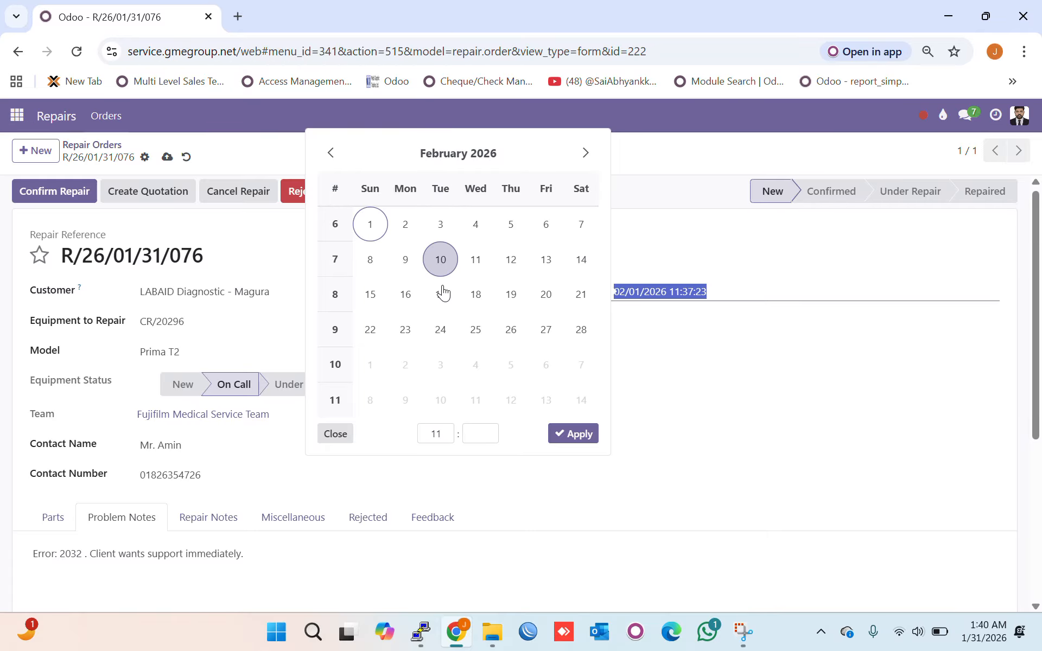
click(484, 442)
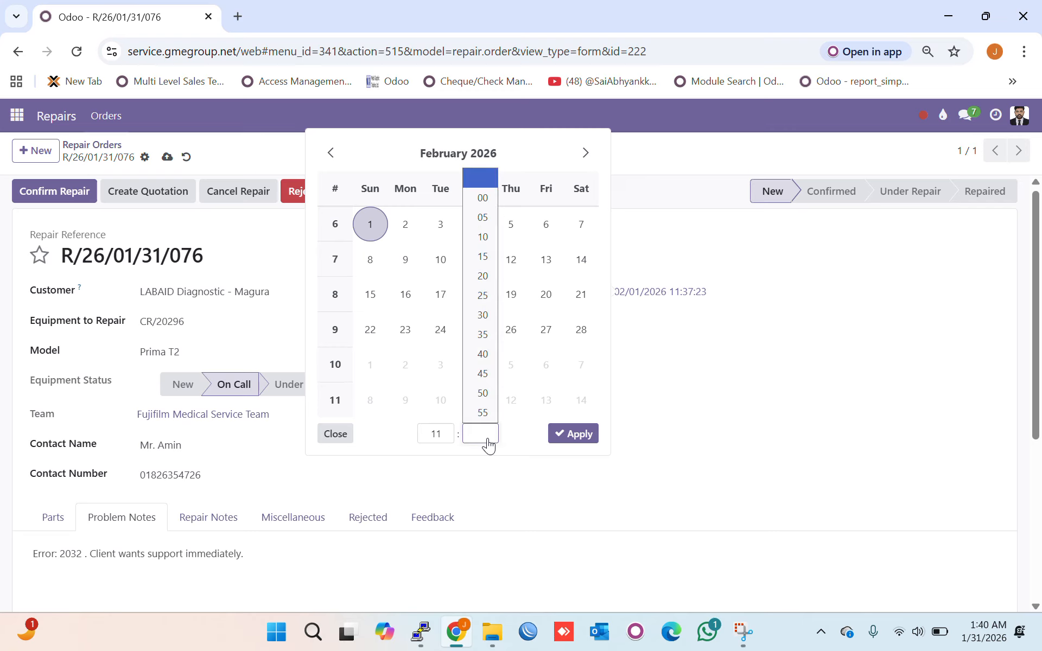
click(484, 198)
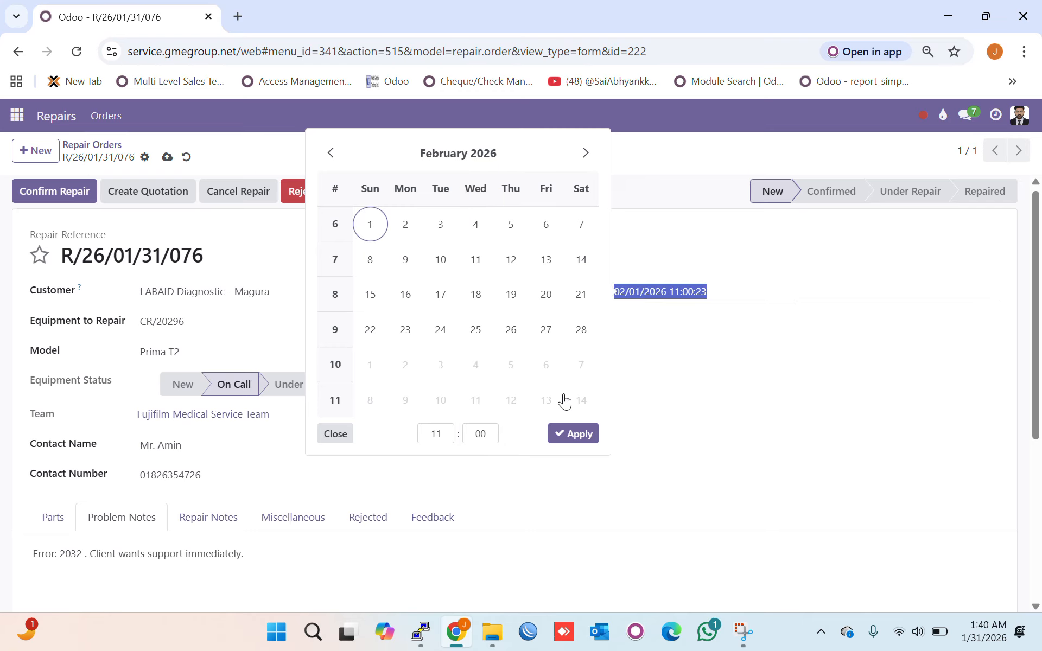
click(578, 440)
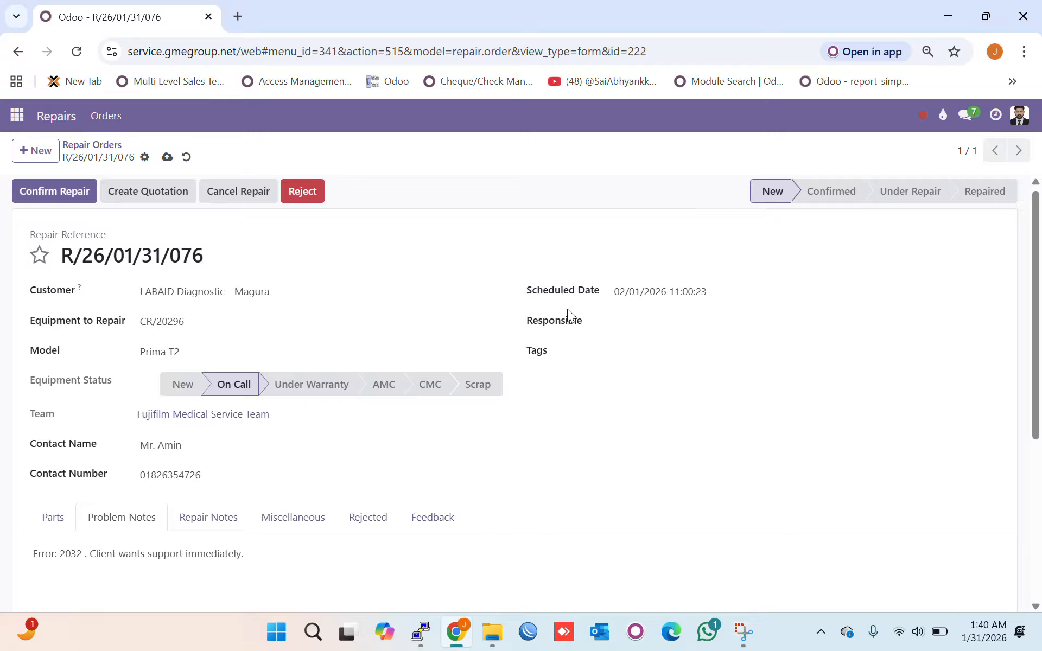
click(167, 157)
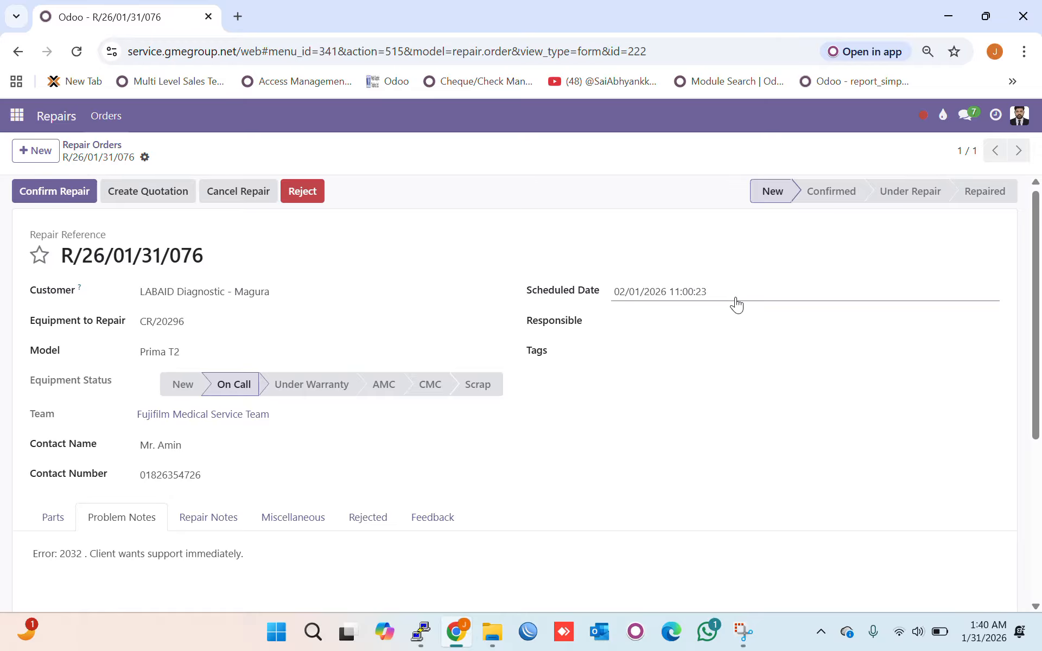
- Star R/26/01/31/076 as Urgent priority and review its chatter history
click(38, 255)
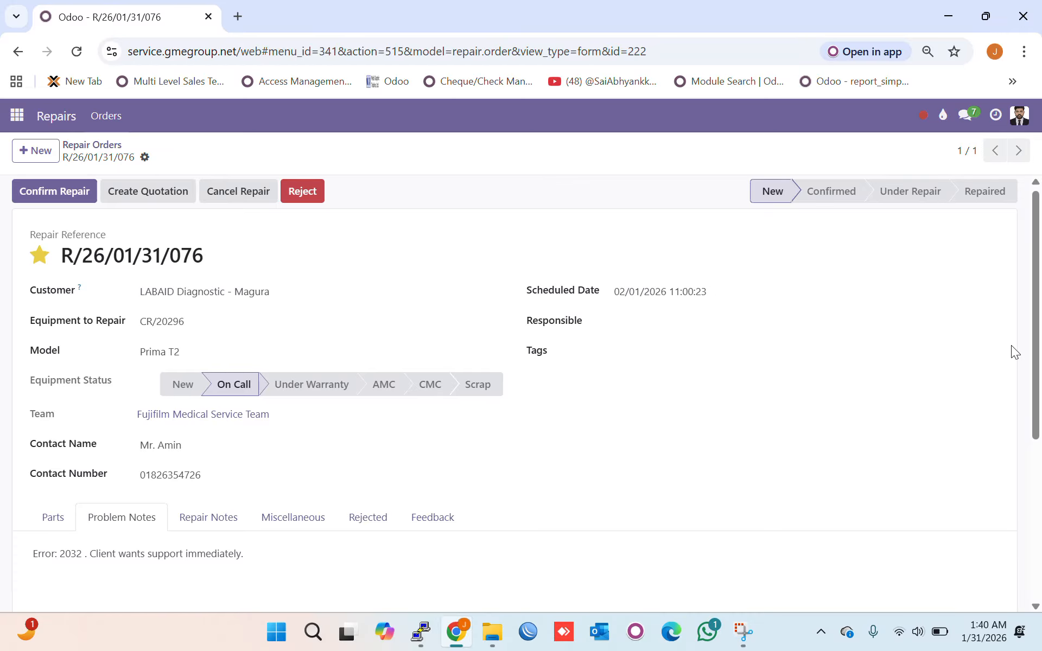
mouse_move(1038, 250)
mouse_down()
mouse_move(1038, 320)
mouse_move(1036, 244)
mouse_up()
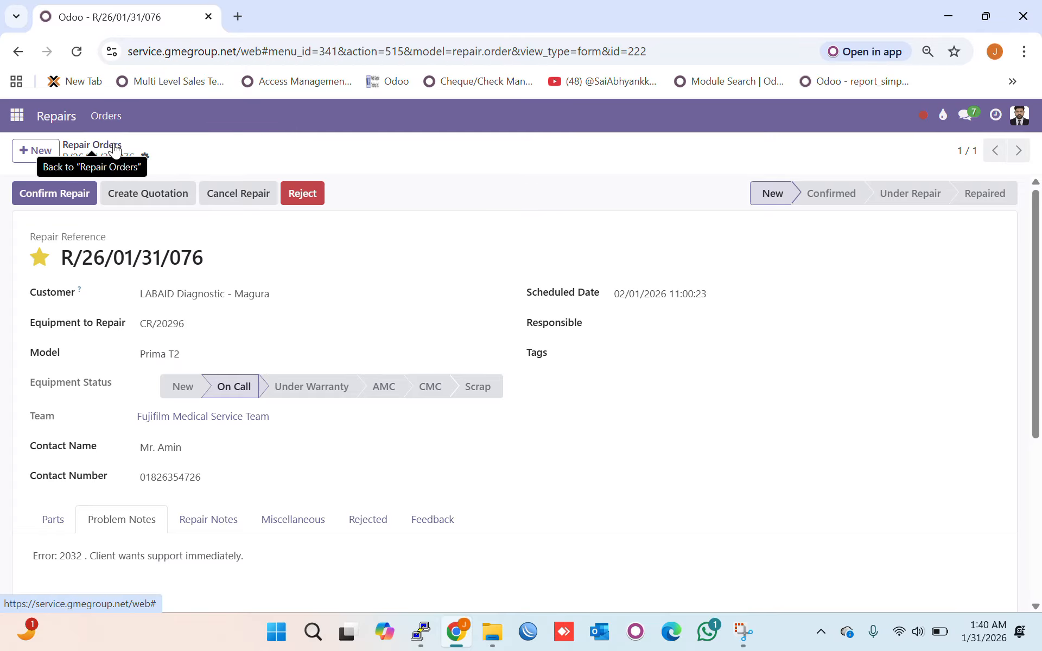
drag(1034, 226, 1038, 409)
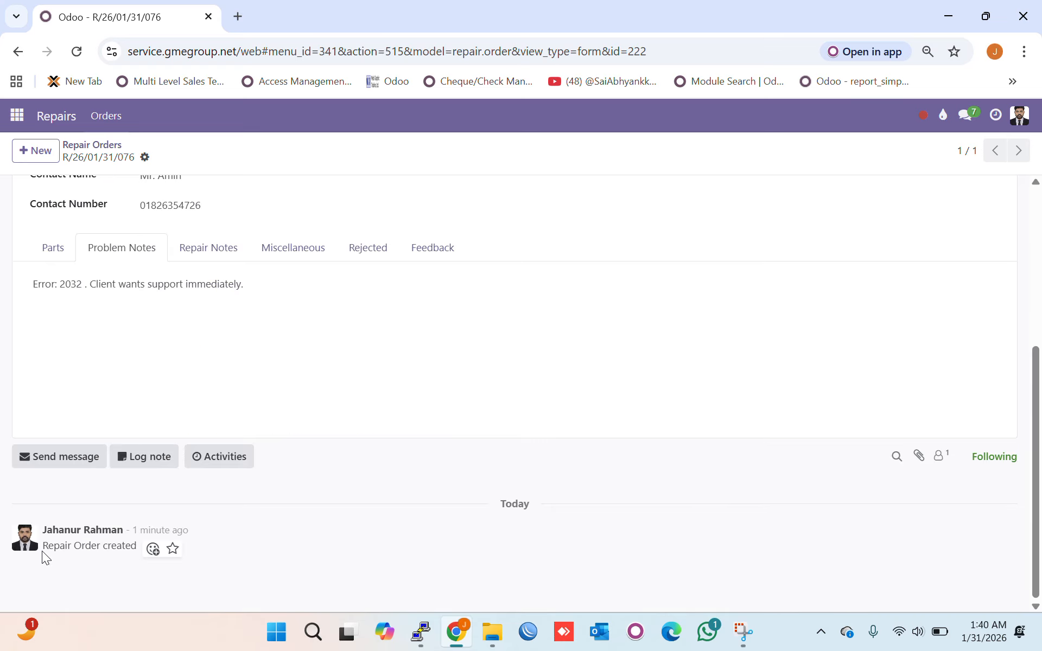
drag(41, 551, 134, 558)
click(134, 558)
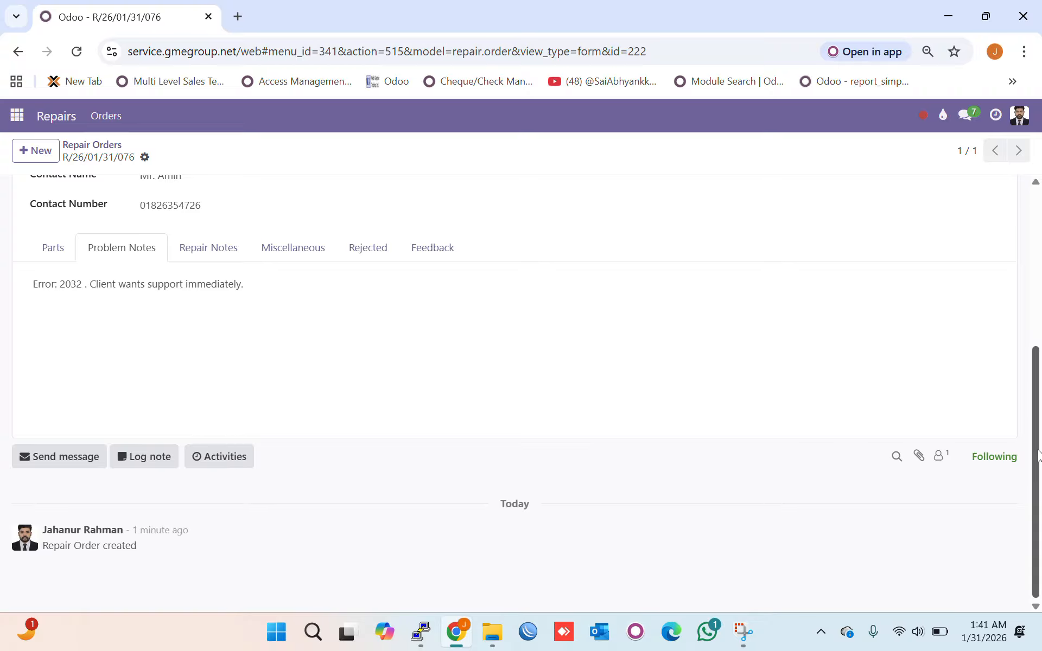
drag(1034, 446, 1035, 195)
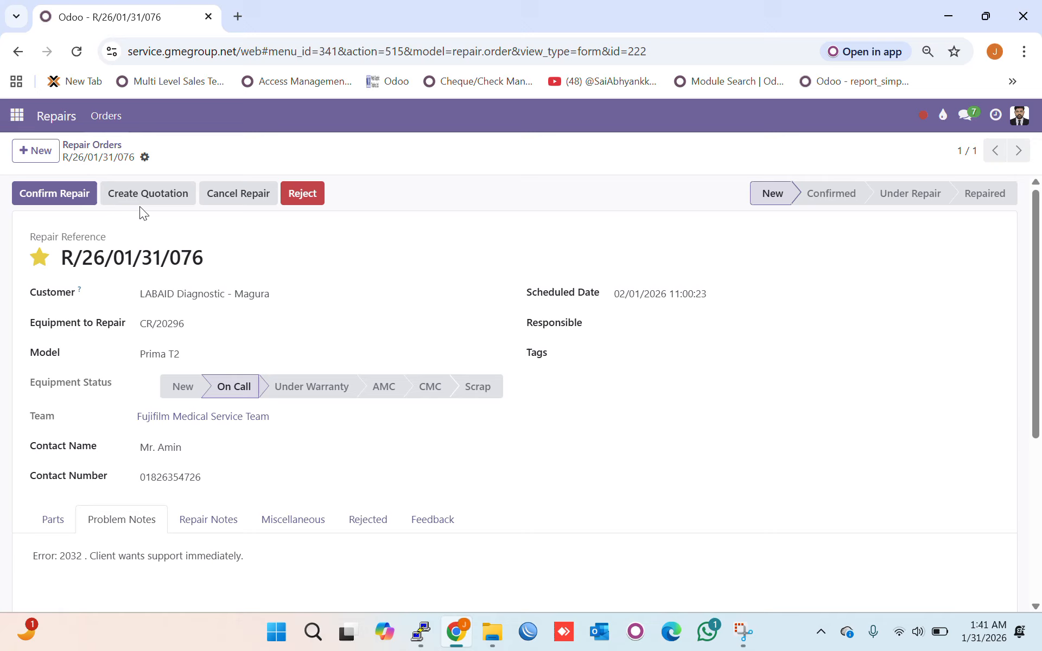
- Return to the Repair Orders list, where starred R/26/01/31/076 heads 83 records
click(102, 149)
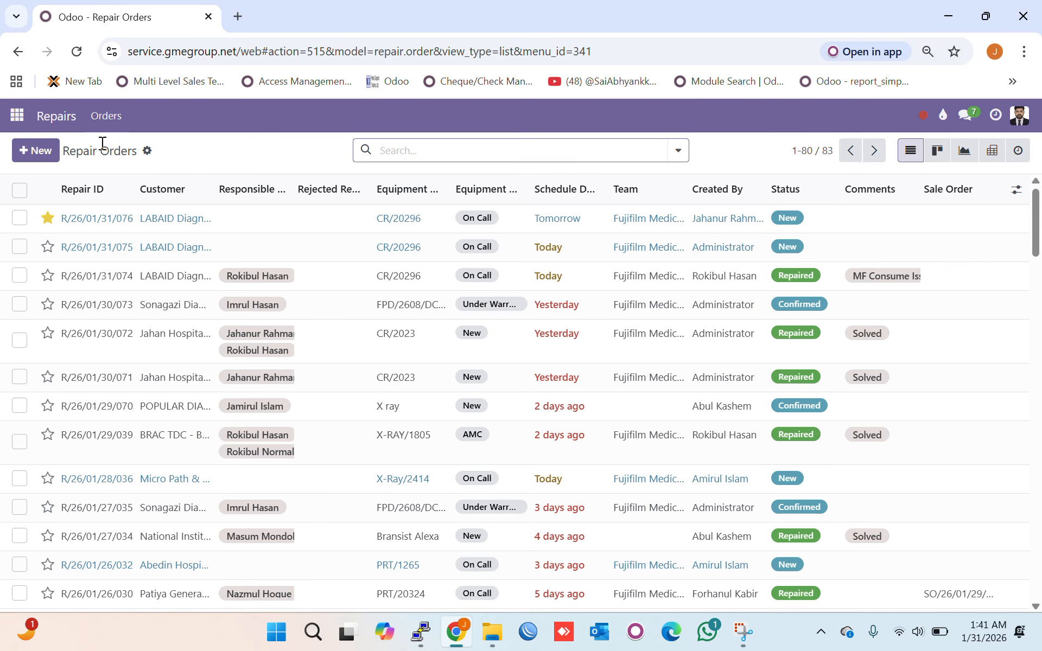